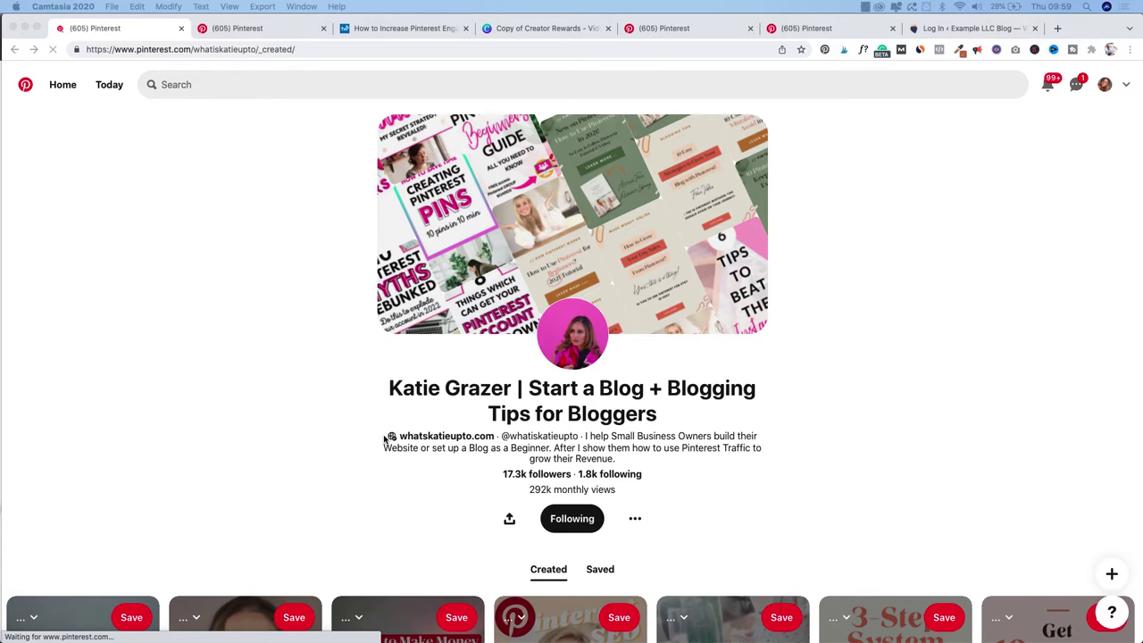
scroll(384, 437, up, 5)
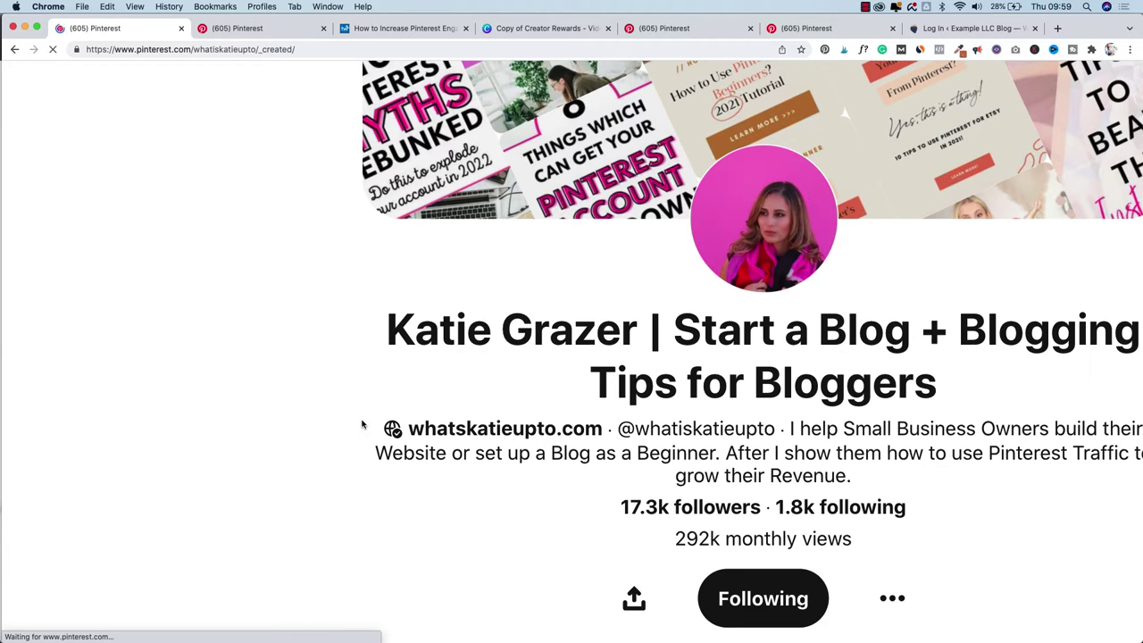
key(super+0)
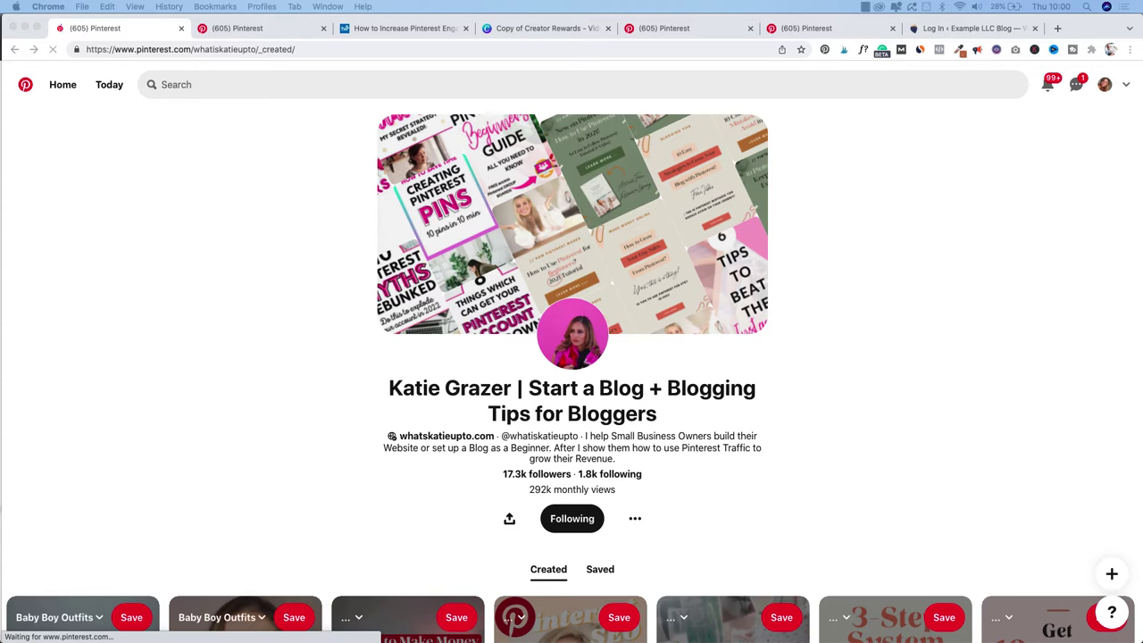
key(ctrl+Tab)
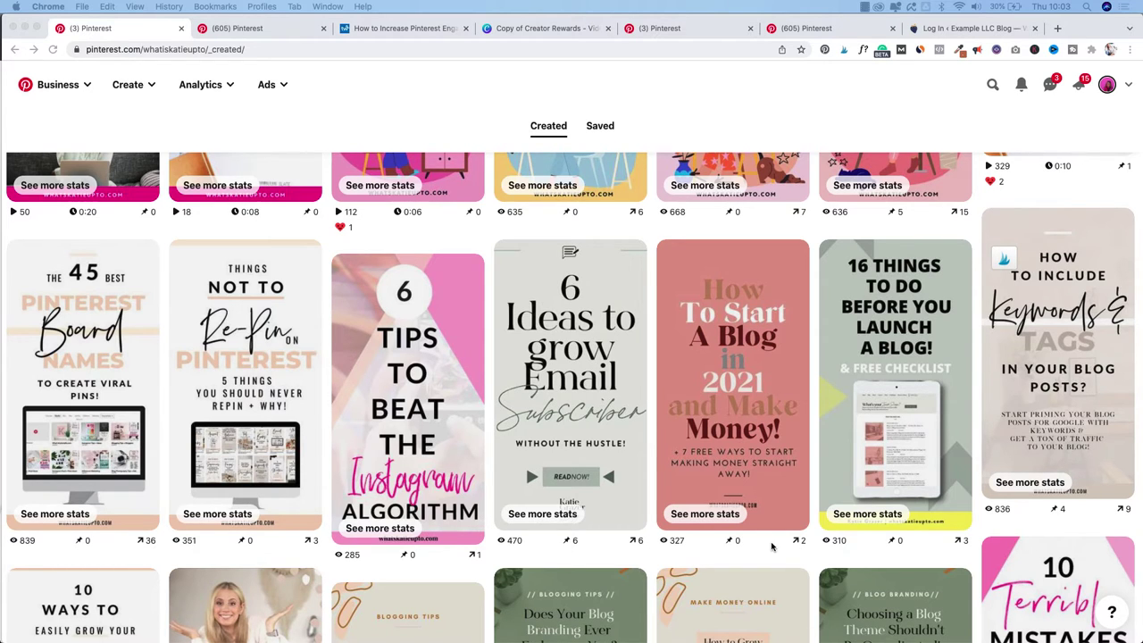
click(229, 89)
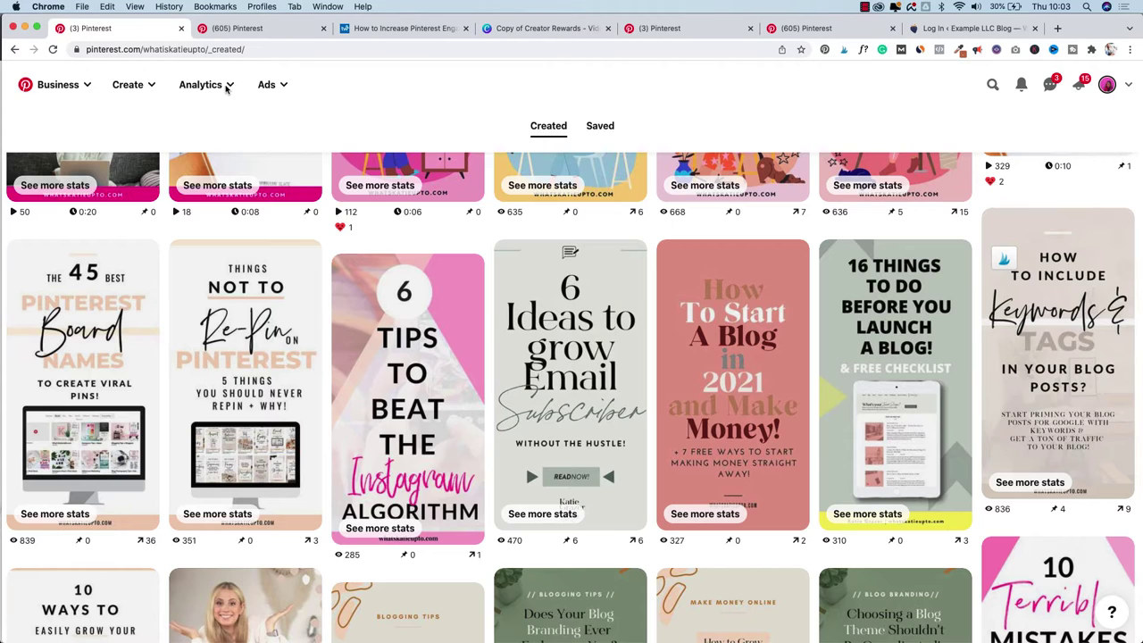
click(228, 87)
scroll(960, 410, up, 5)
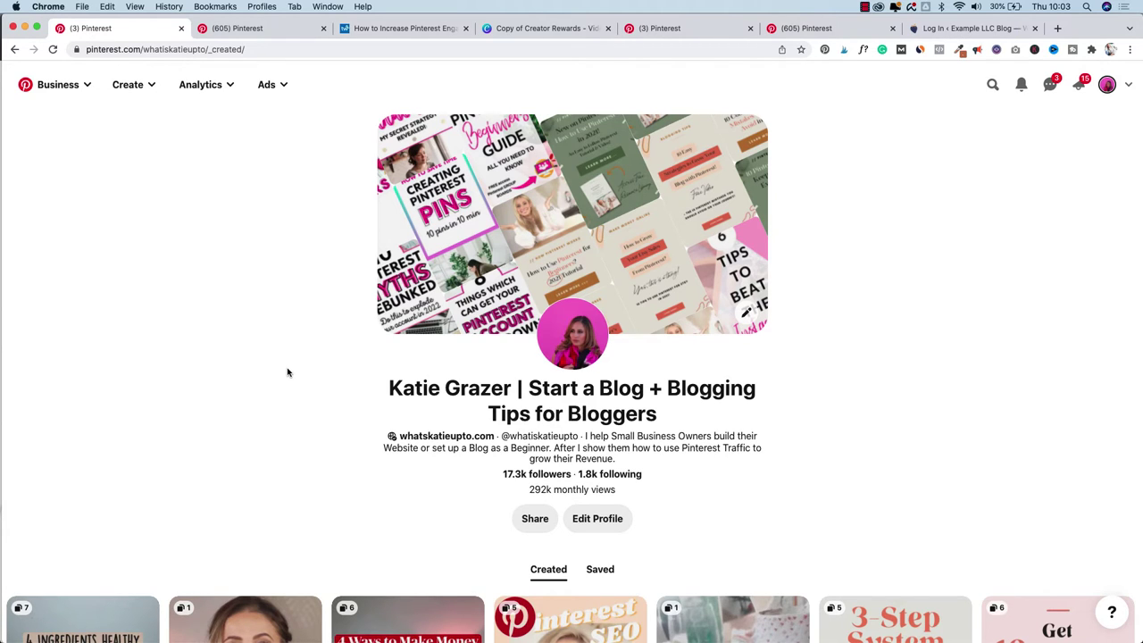
click(418, 438)
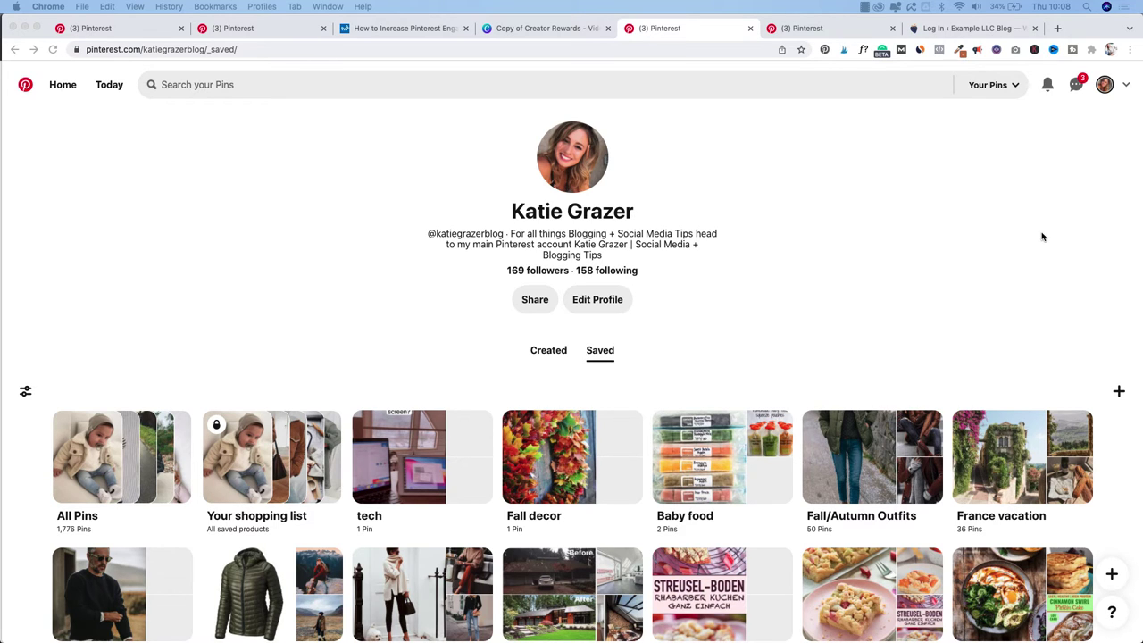
Start a website claim in the Pinterest account settings and copy the HTML tag offered for verification
click(1129, 90)
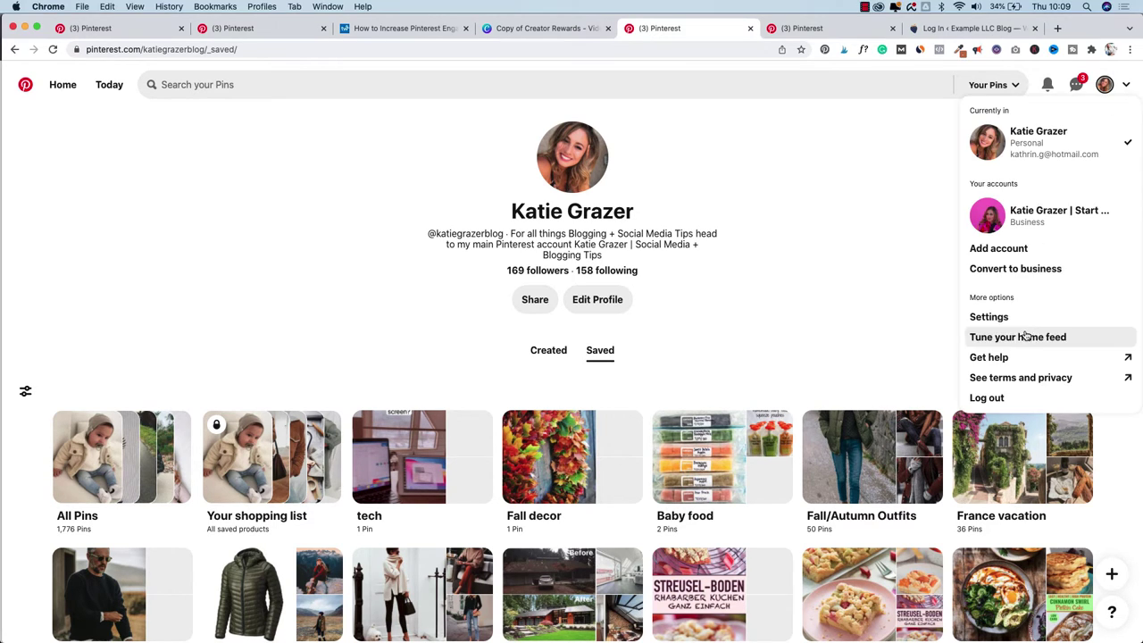
click(983, 318)
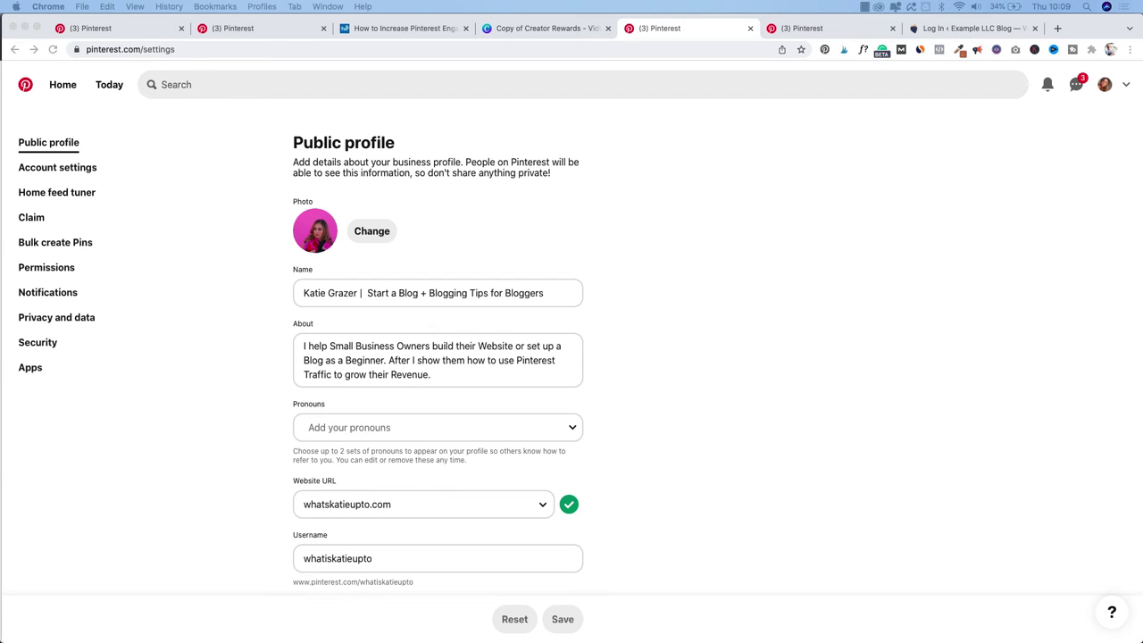
click(34, 216)
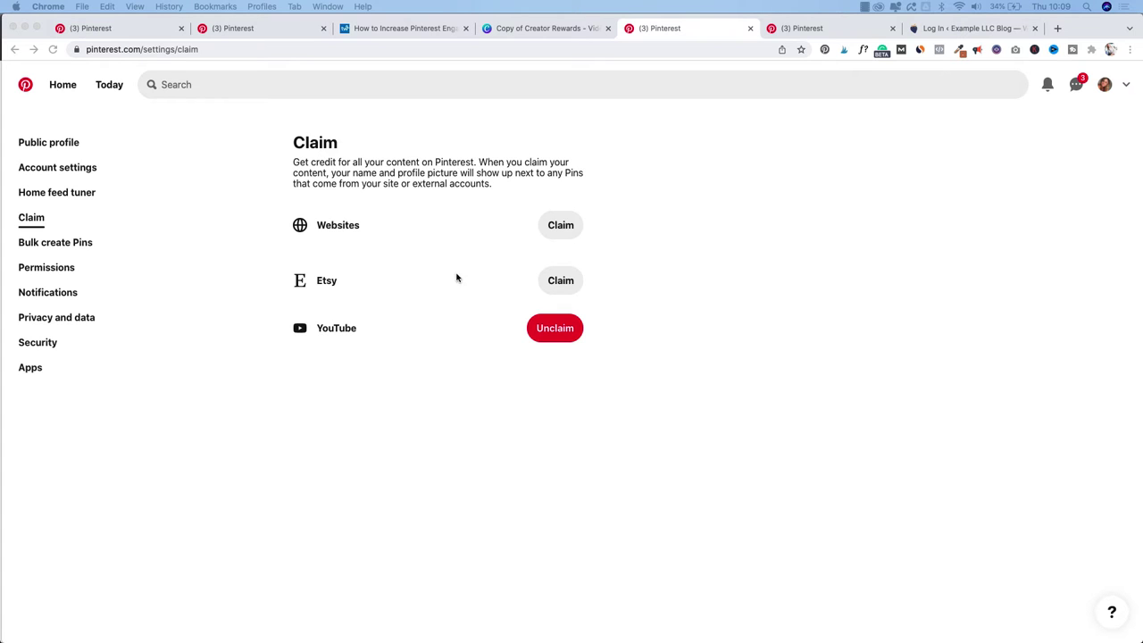
click(573, 225)
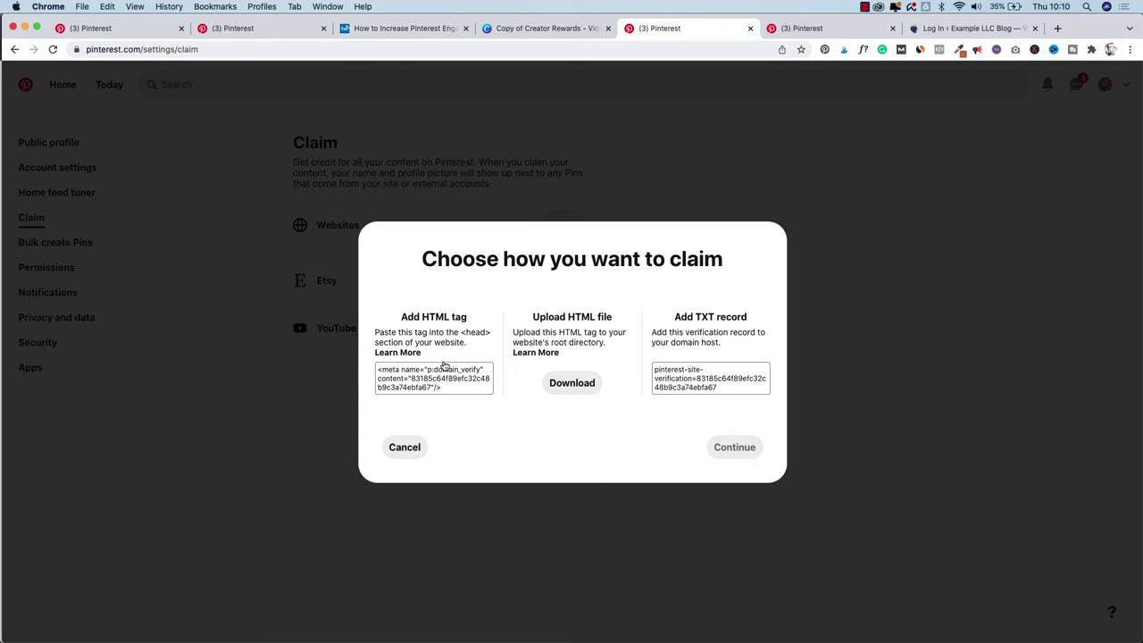
click(443, 393)
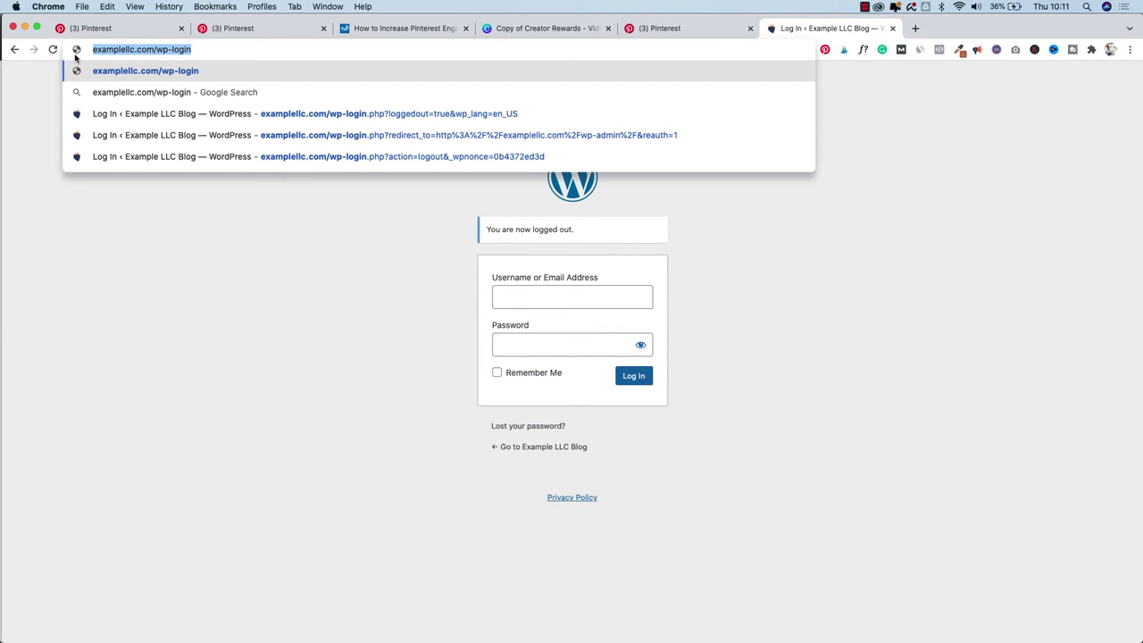
In the WordPress admin, search plugins for "insert header and footer", then install and activate Insert Headers and Footers by WPBeginner
click(692, 288)
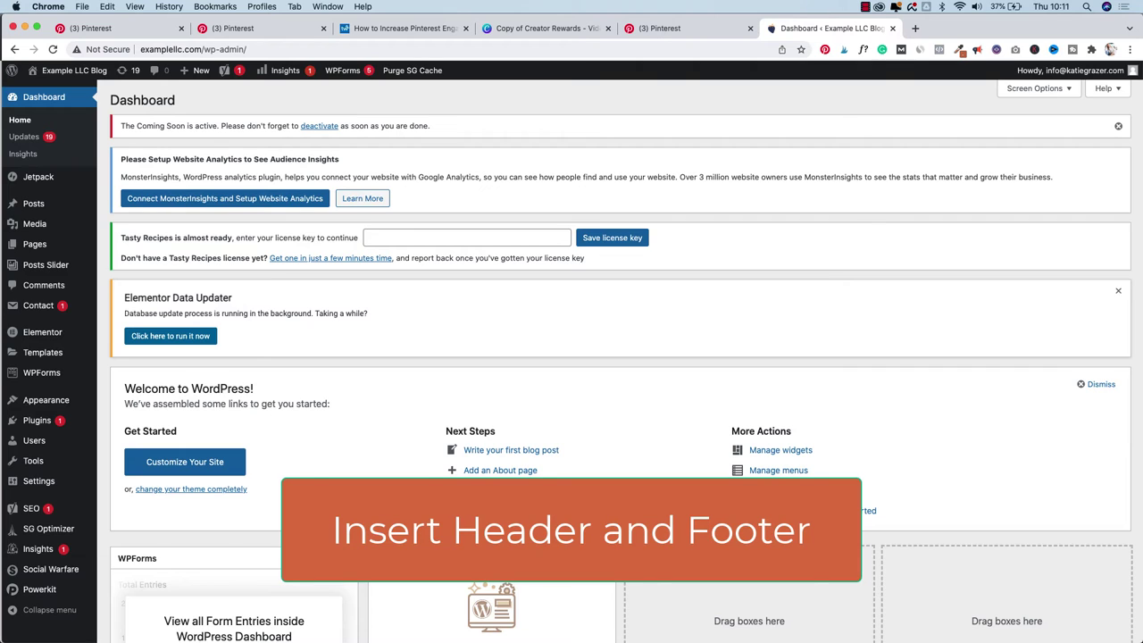
click(67, 427)
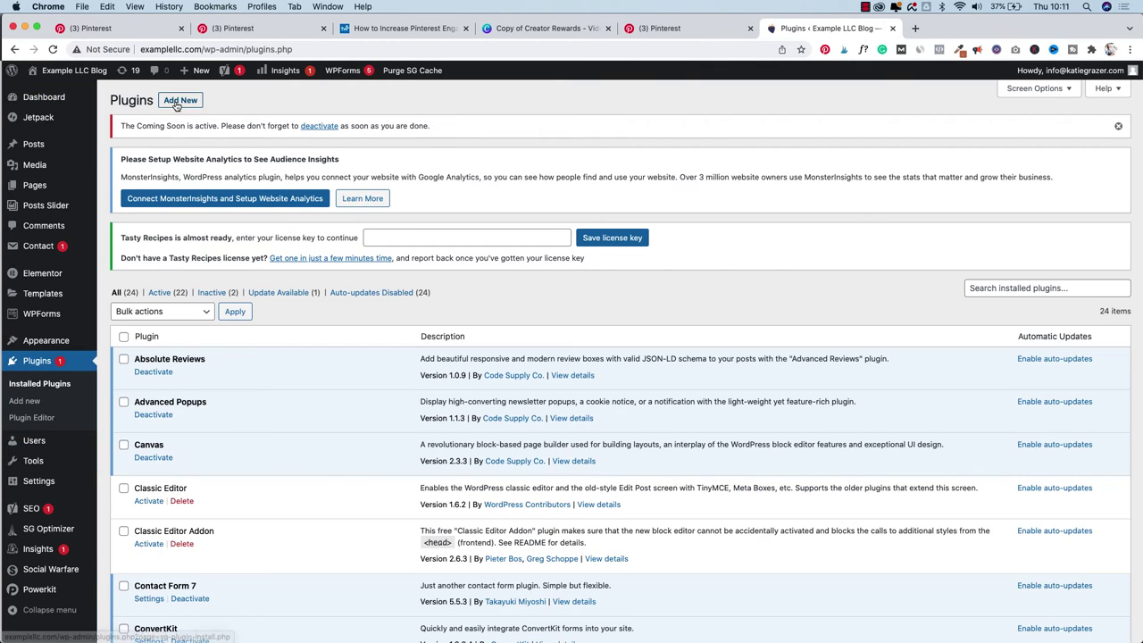
click(177, 105)
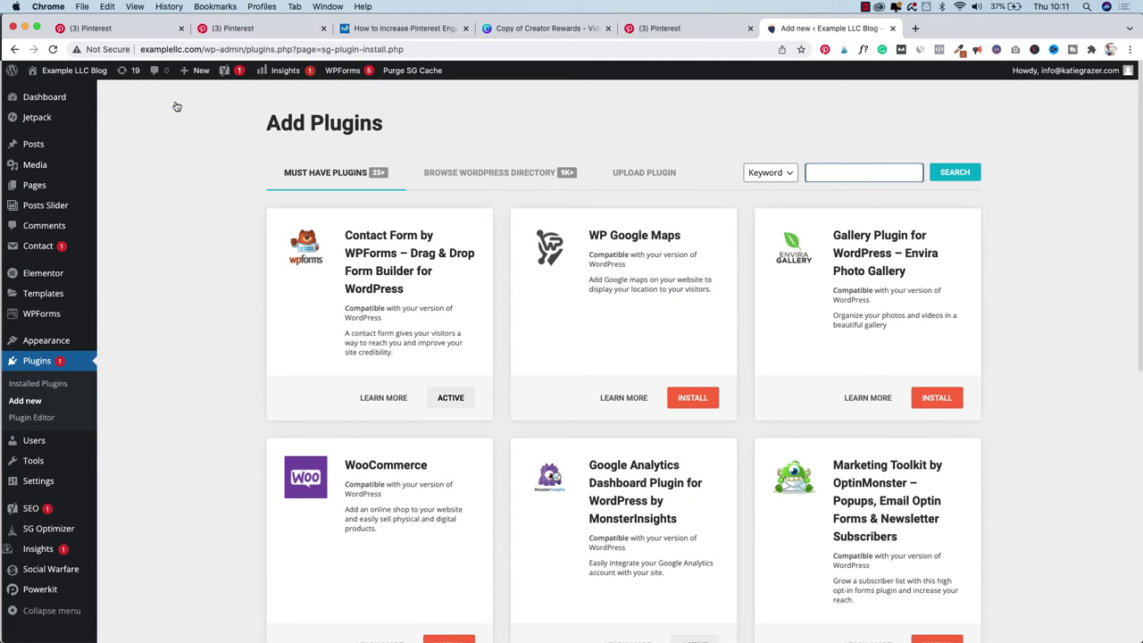
click(847, 169)
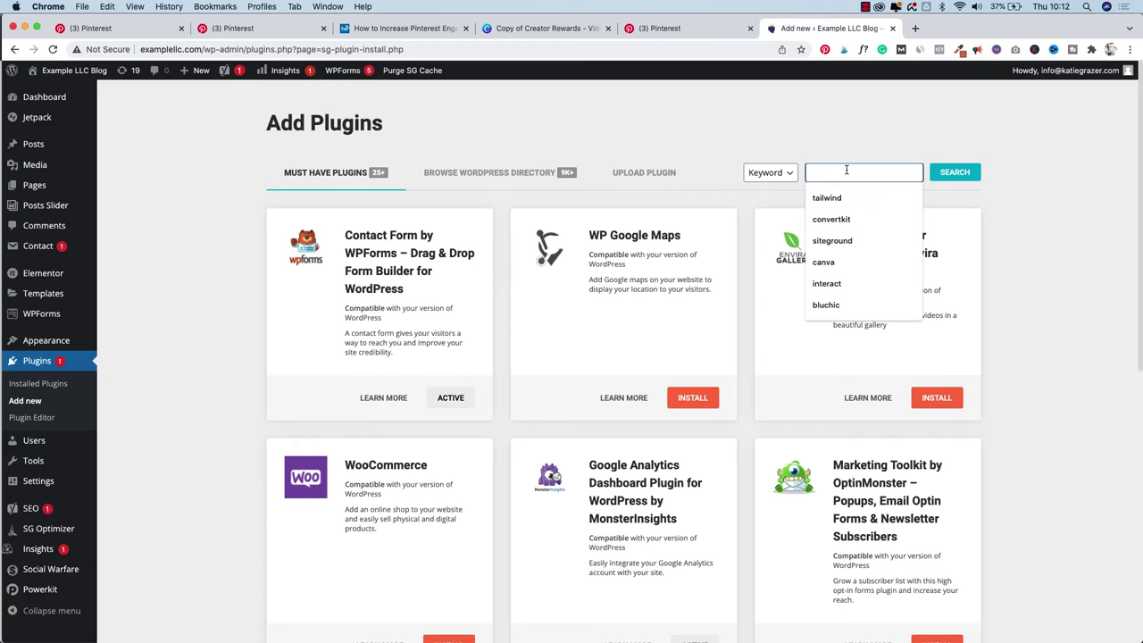
text(insert header and footer)
key(Return)
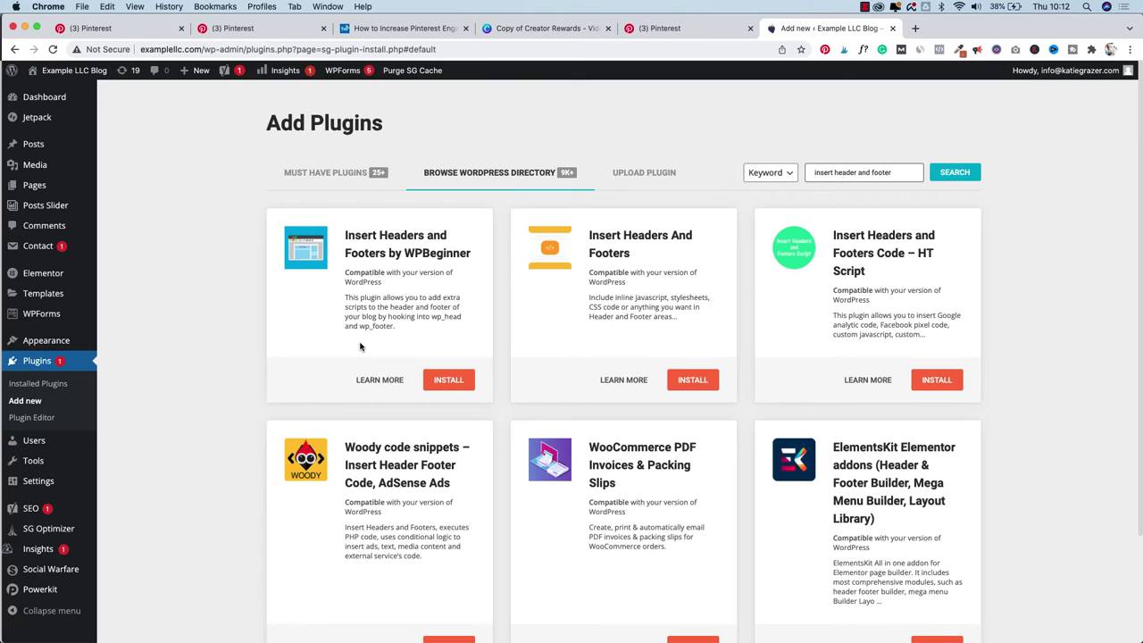
click(442, 386)
click(451, 382)
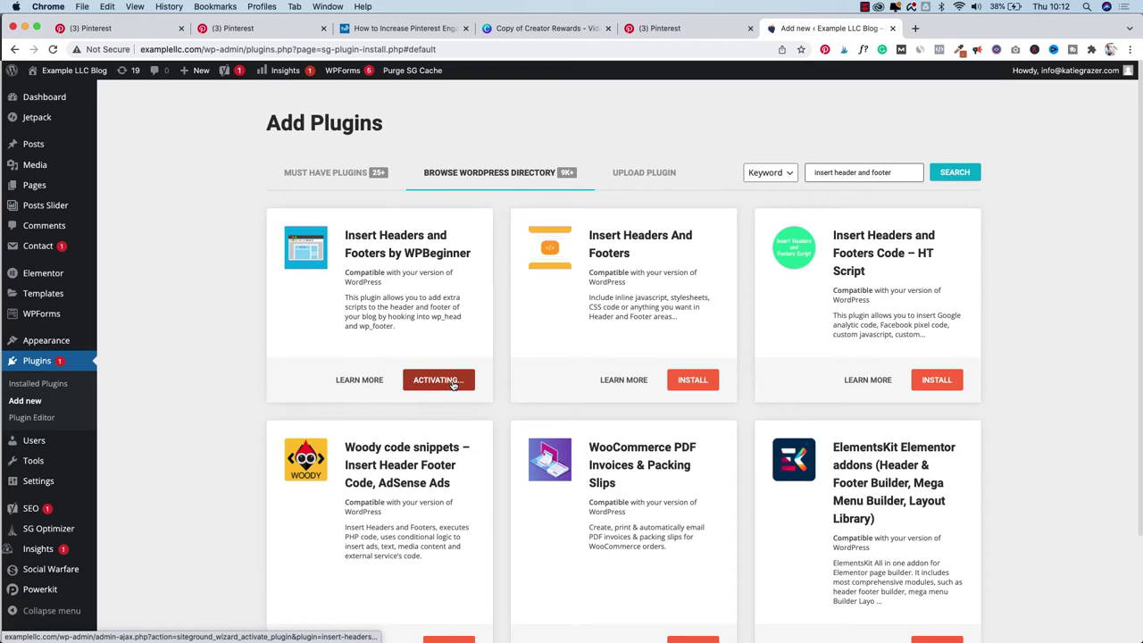
Locate Insert Headers and Footers among the installed plugins and open its settings page
click(47, 361)
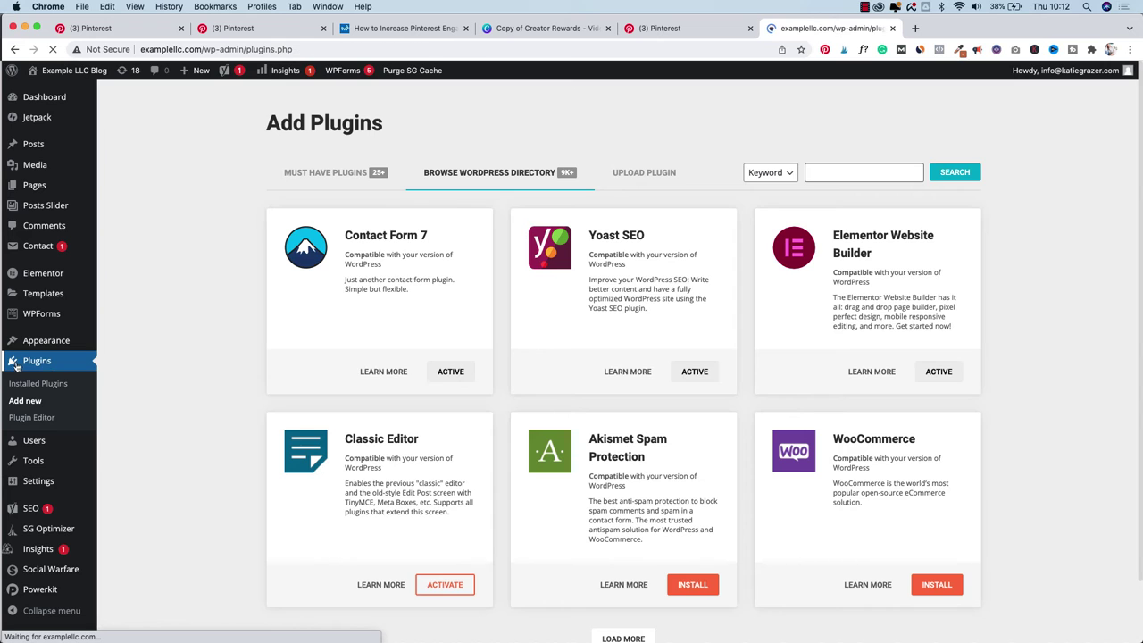
scroll(383, 310, down, 3)
scroll(383, 310, down, 5)
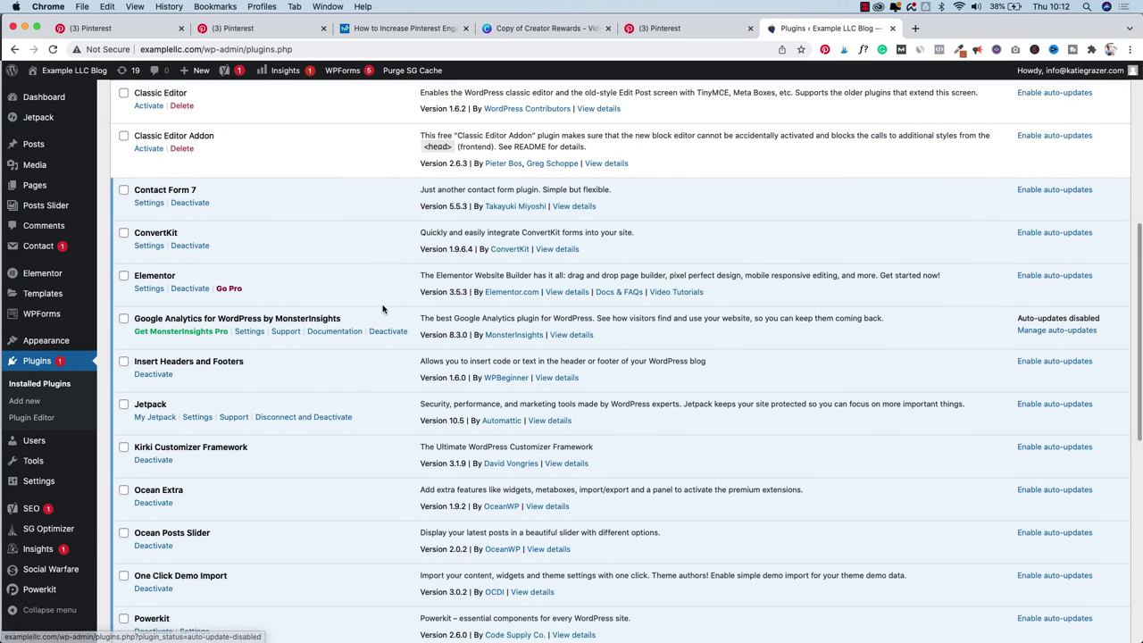
drag(275, 365, 132, 359)
mouse_move(63, 489)
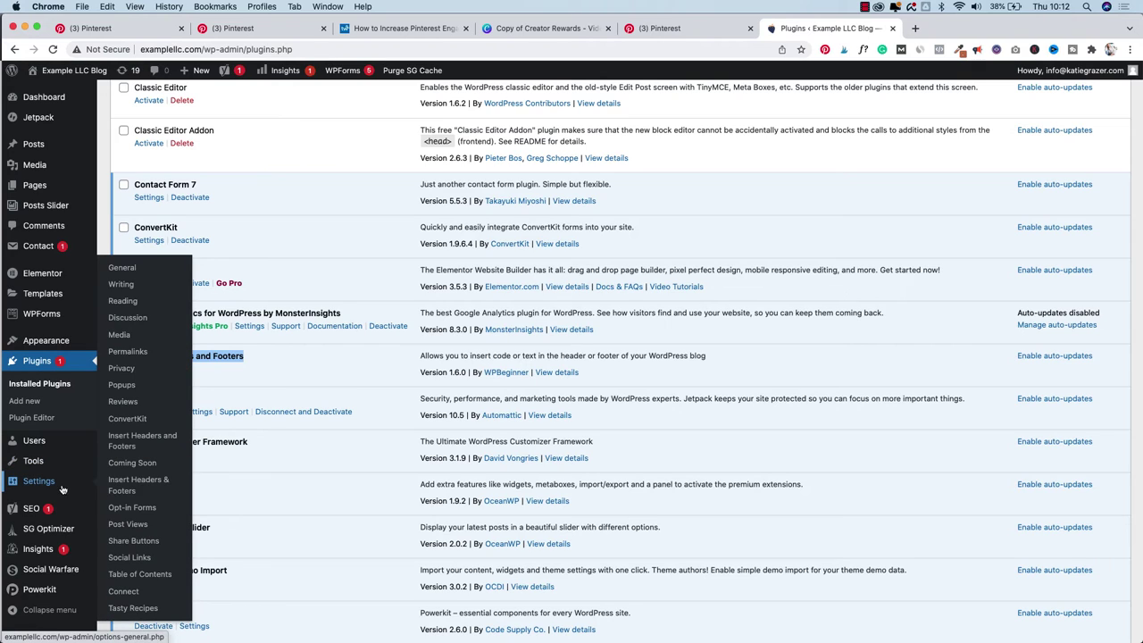
click(159, 445)
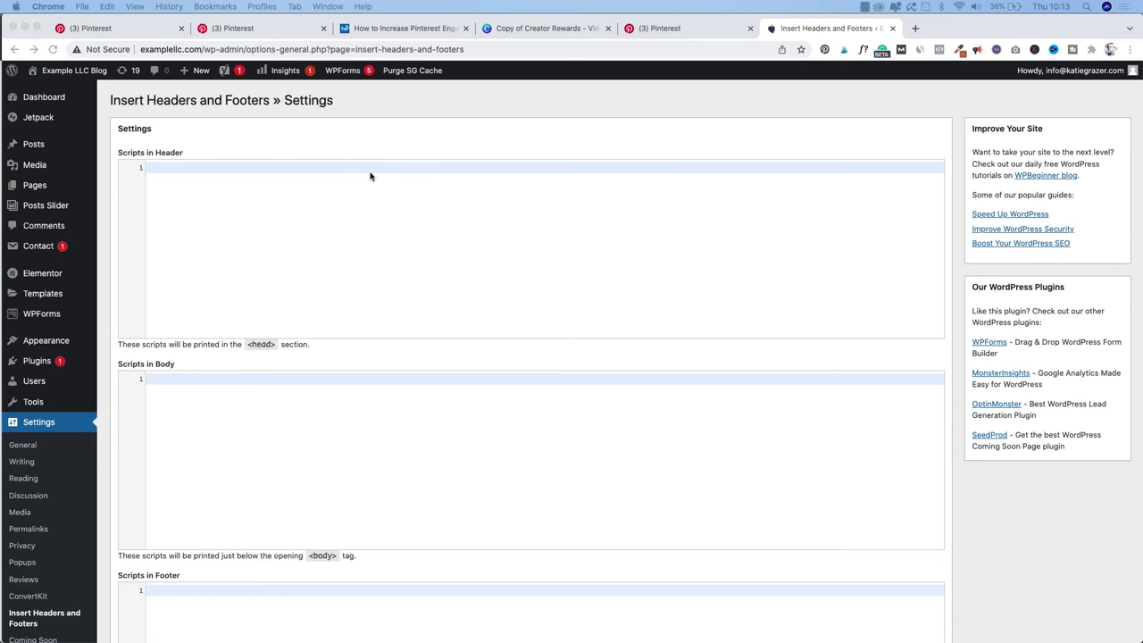
Copy the HTML tag from Pinterest's website claim dialog and return to the WordPress plugin settings
click(658, 33)
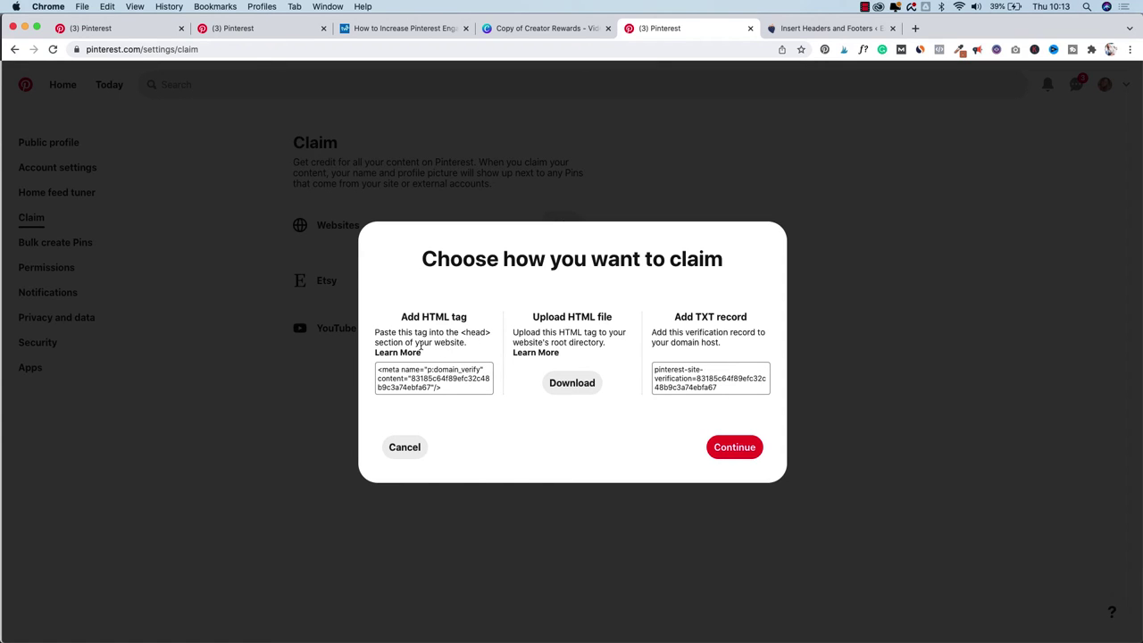
click(453, 378)
click(903, 34)
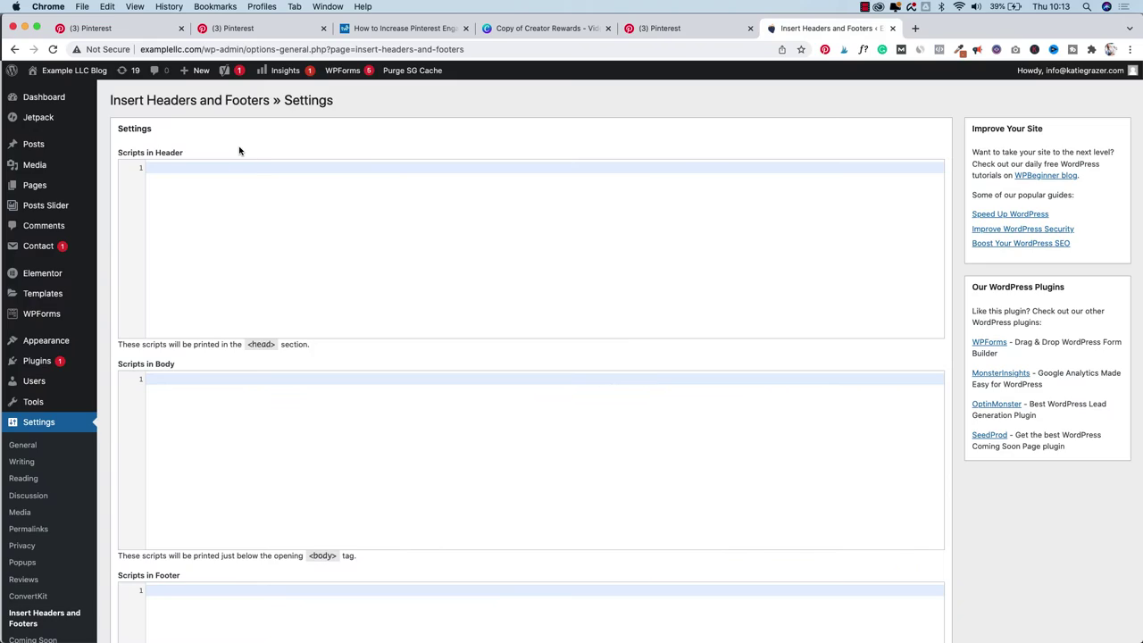
Paste the Pinterest domain verification meta tag into Scripts in Header and save the plugin settings
drag(194, 152, 155, 154)
drag(118, 345, 345, 347)
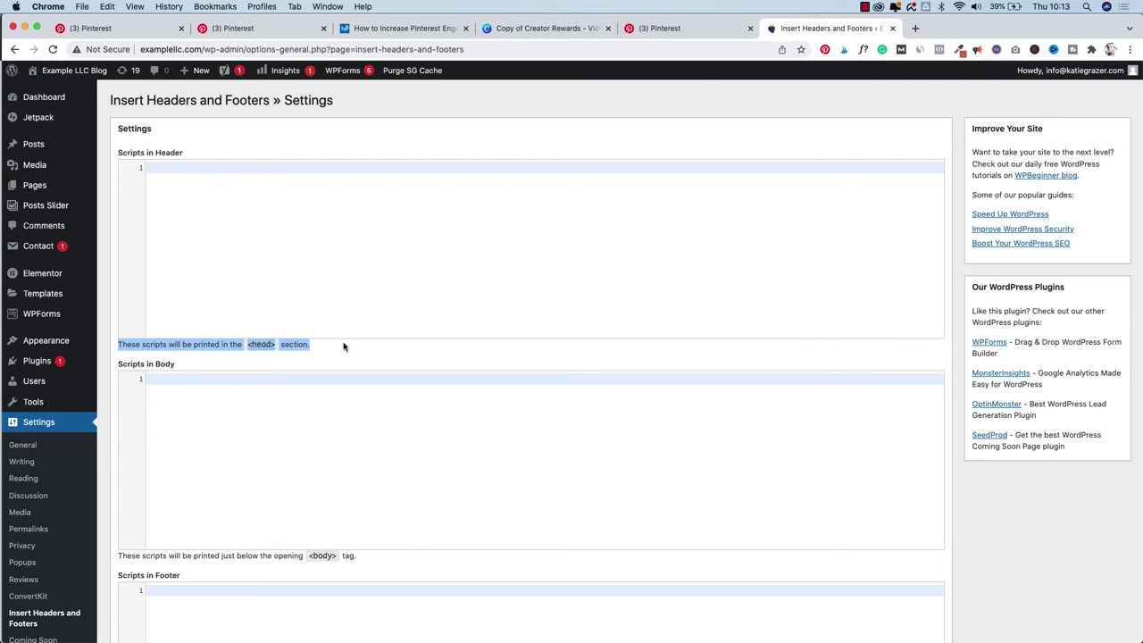
click(363, 248)
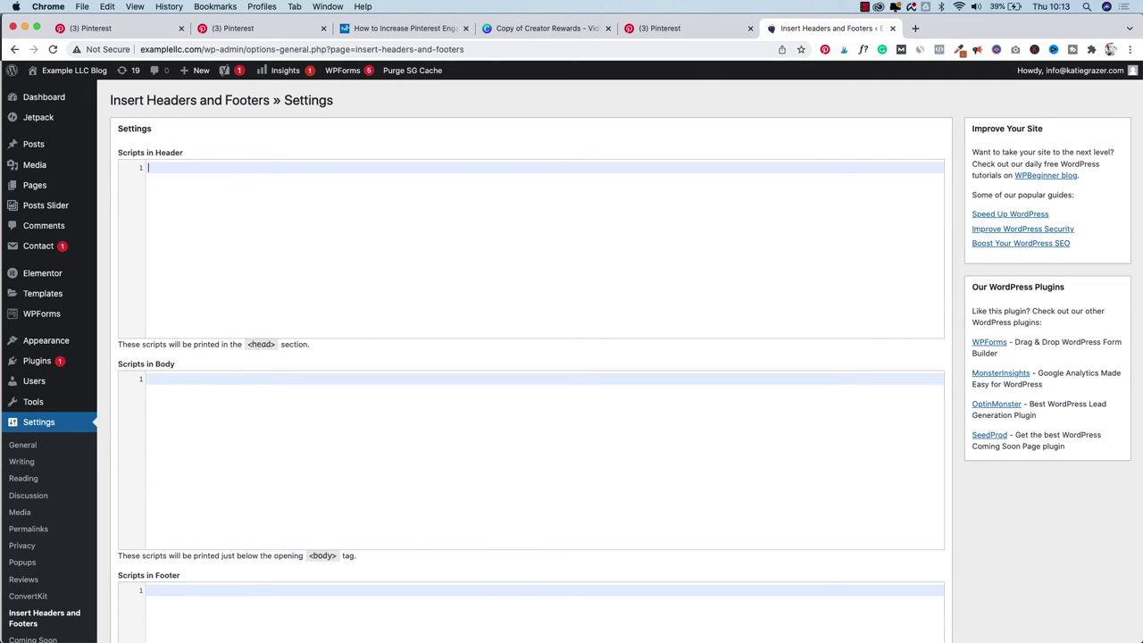
text(<meta name="p:domain_verify" content="83185c64f89efc32c48b9c3a74ebfa67"/>)
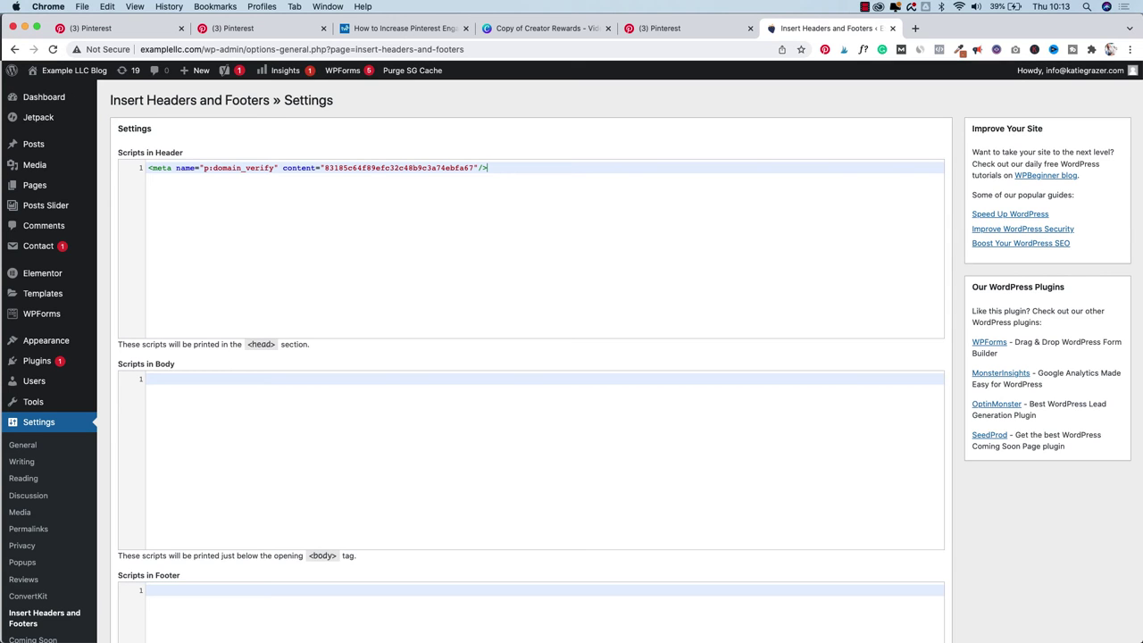
scroll(682, 487, down, 5)
scroll(679, 488, down, 2)
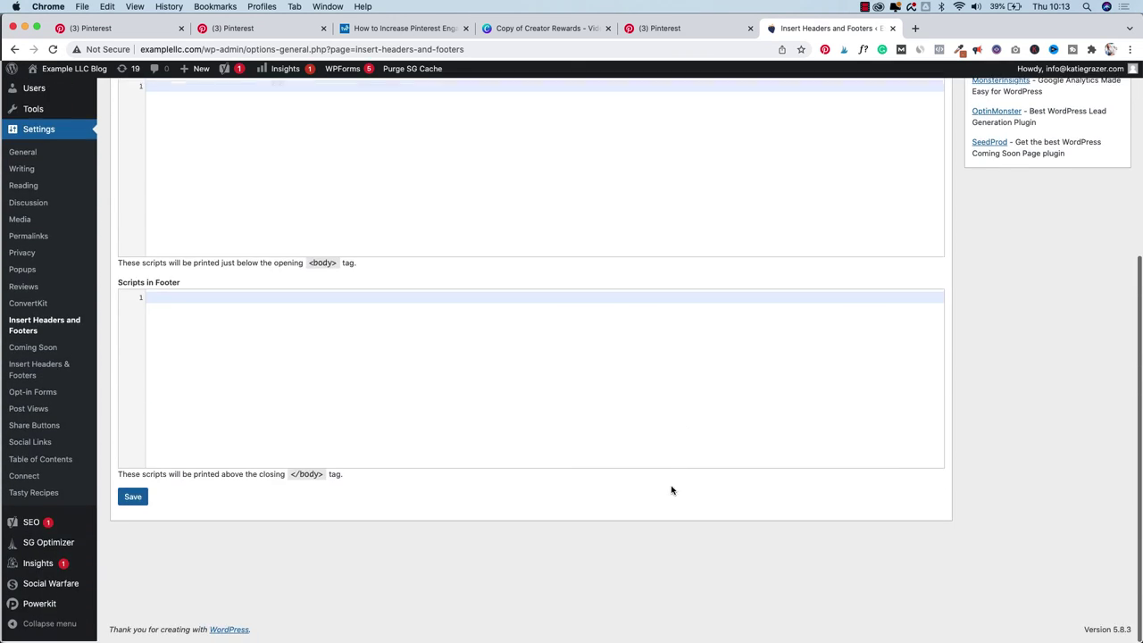
click(132, 500)
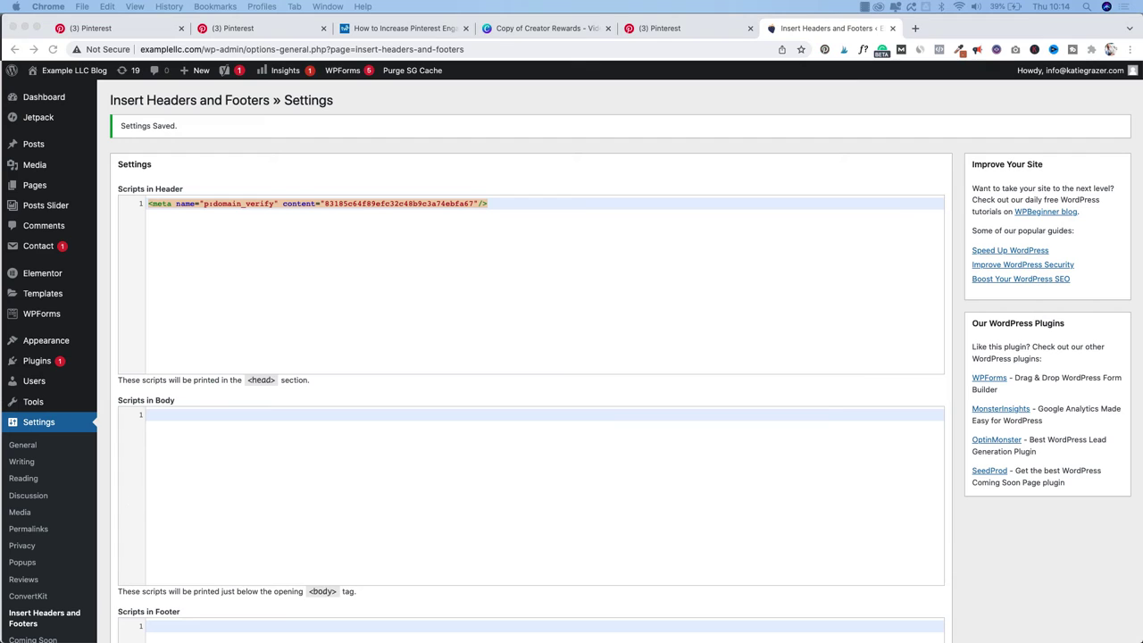
click(679, 28)
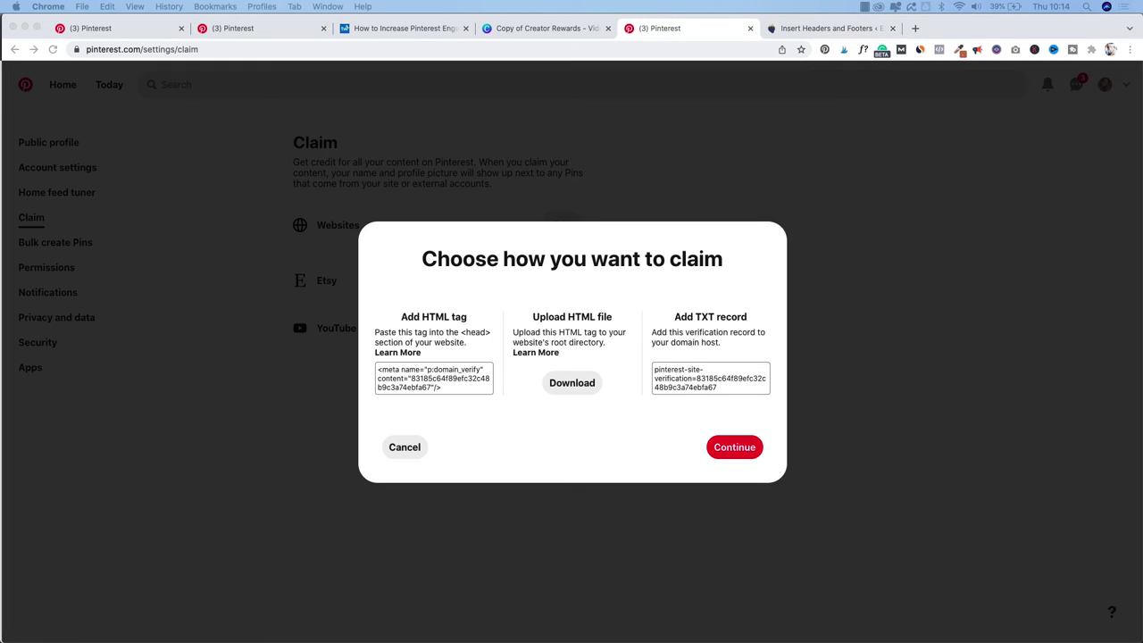
click(728, 450)
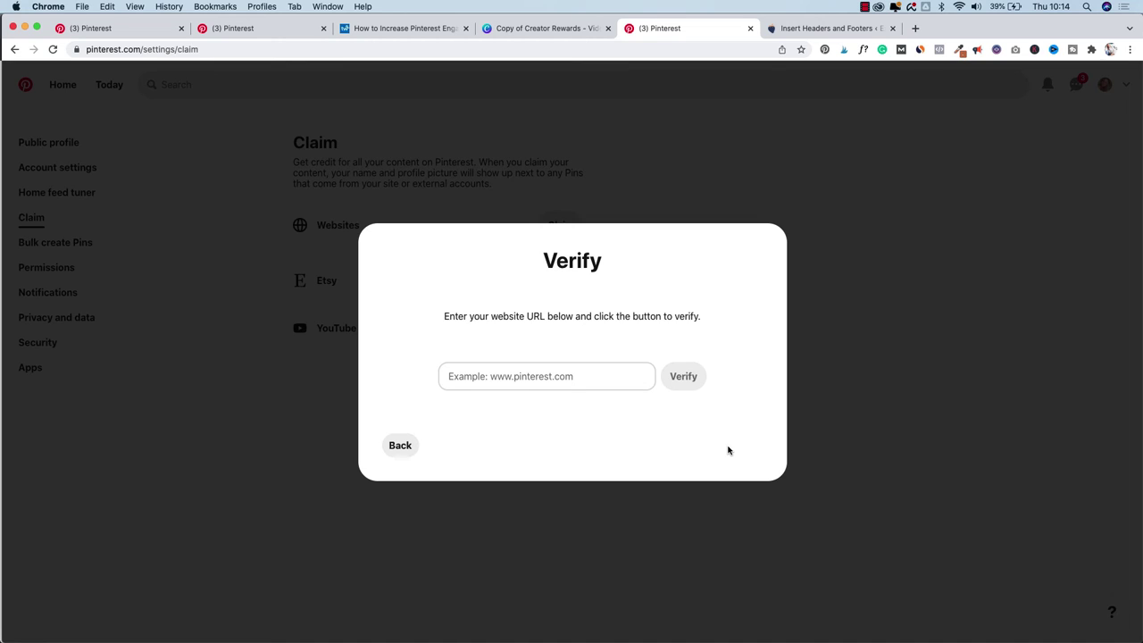
click(543, 373)
key(Down)
key(Return)
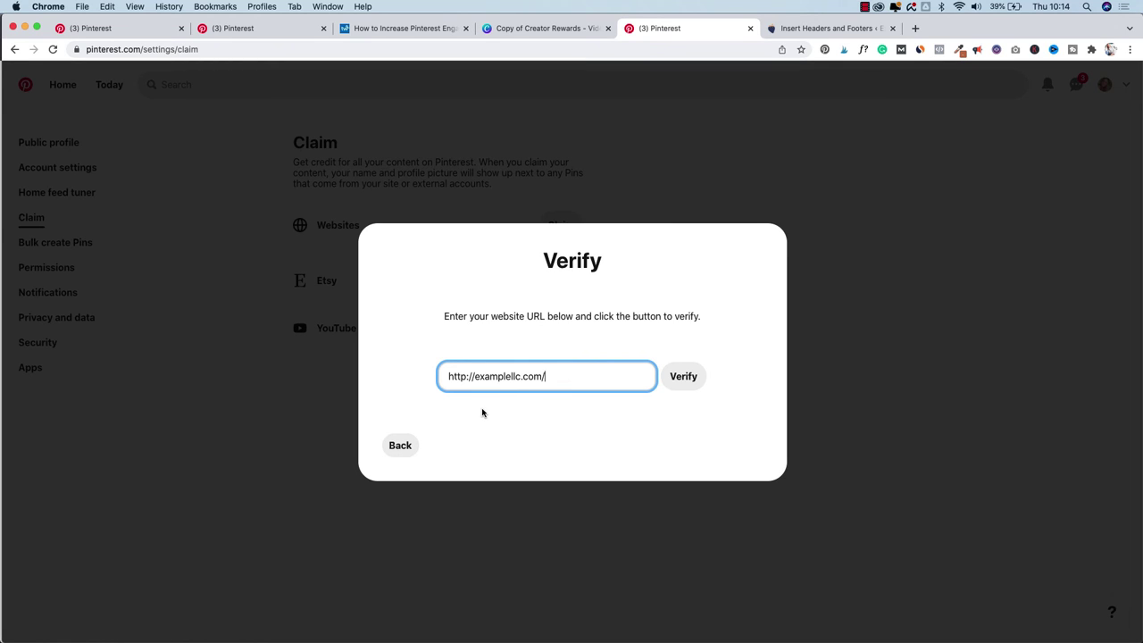
click(687, 385)
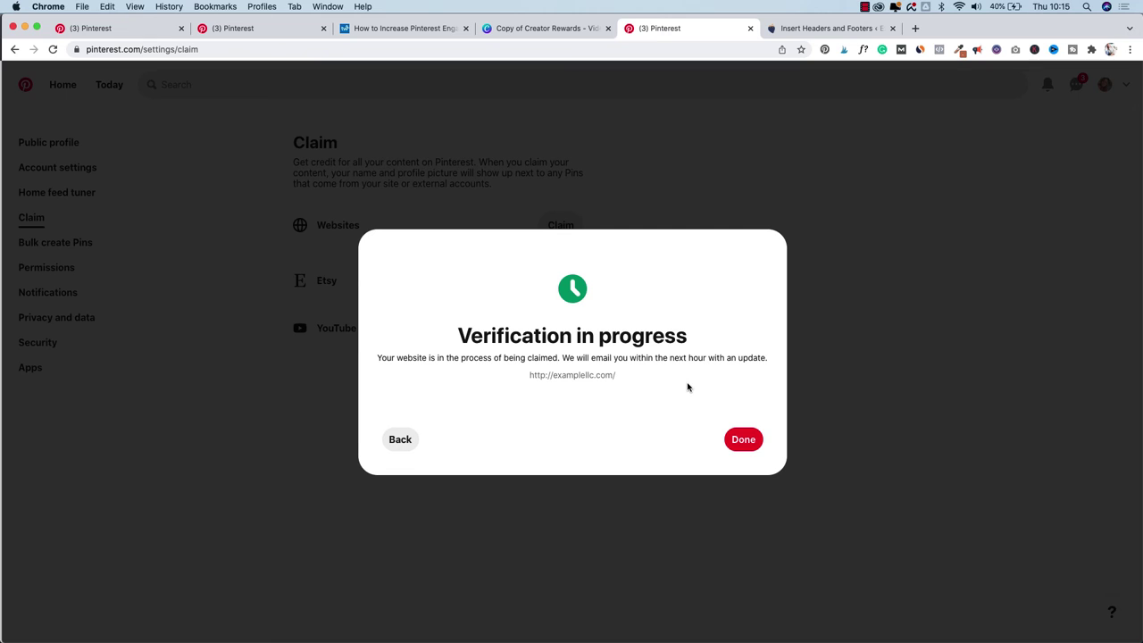
click(743, 438)
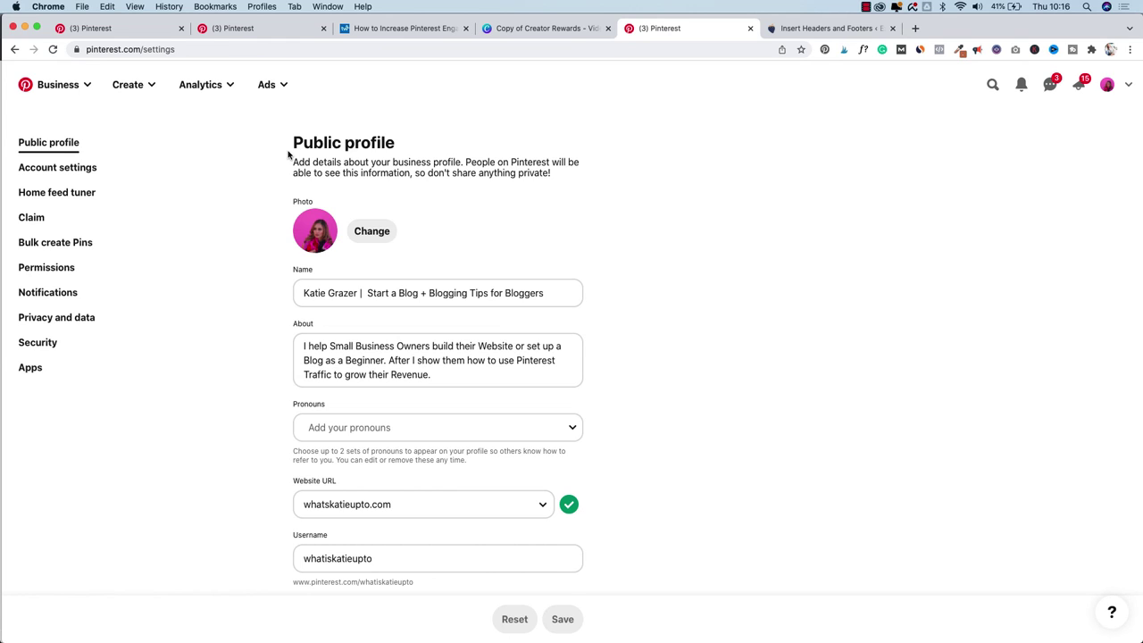
Open the Claim settings of the Pinterest business account
click(34, 220)
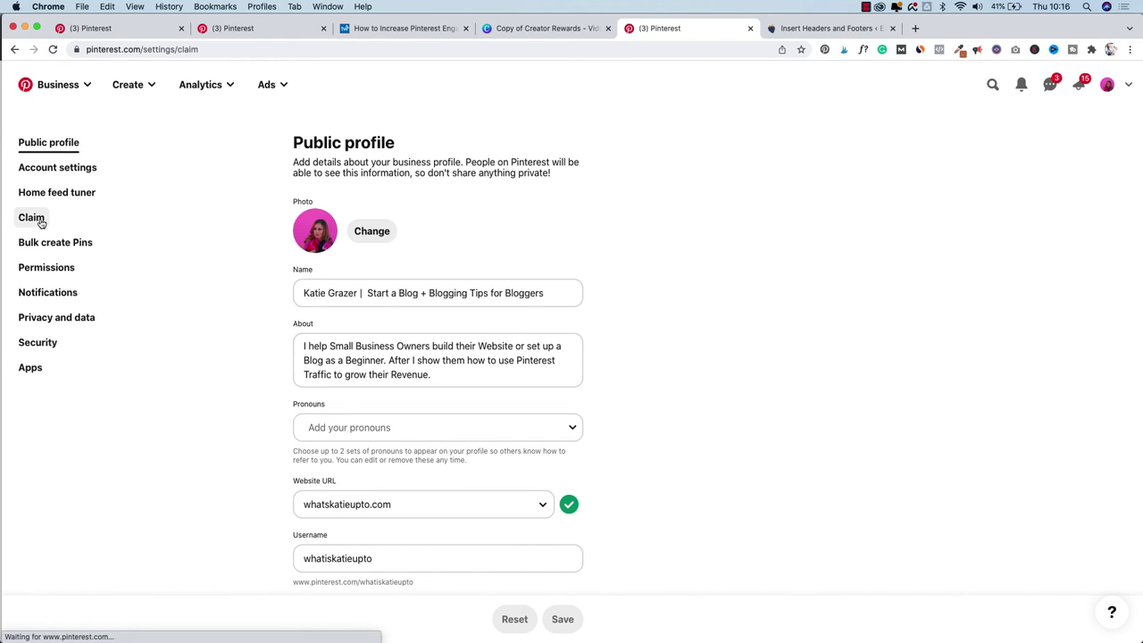